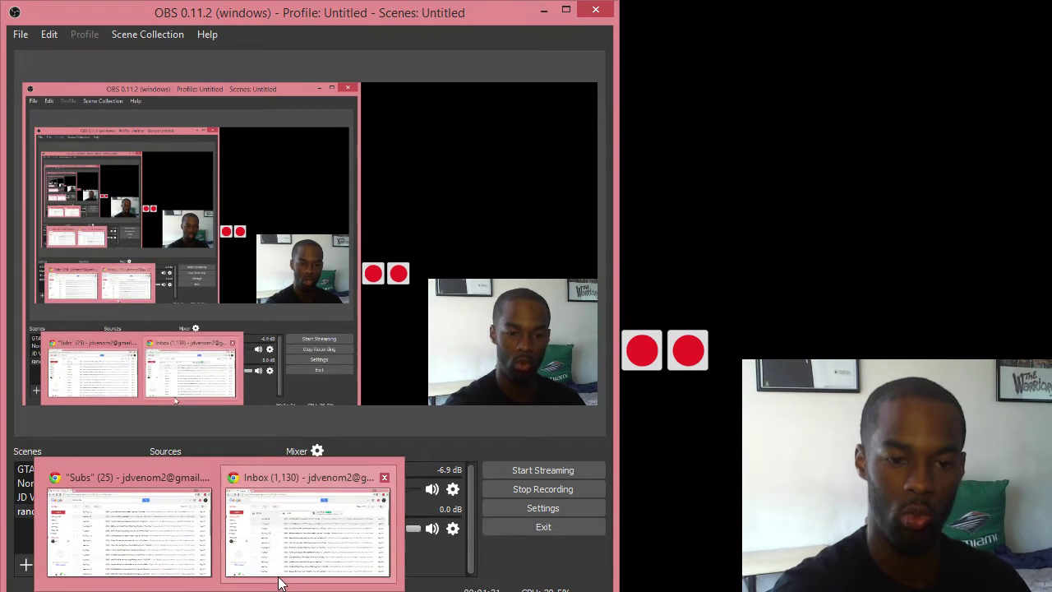
# Bring the Gmail inbox window, with the Social tab of YouTube subscription emails, to the front
pyautogui.click(277, 578)
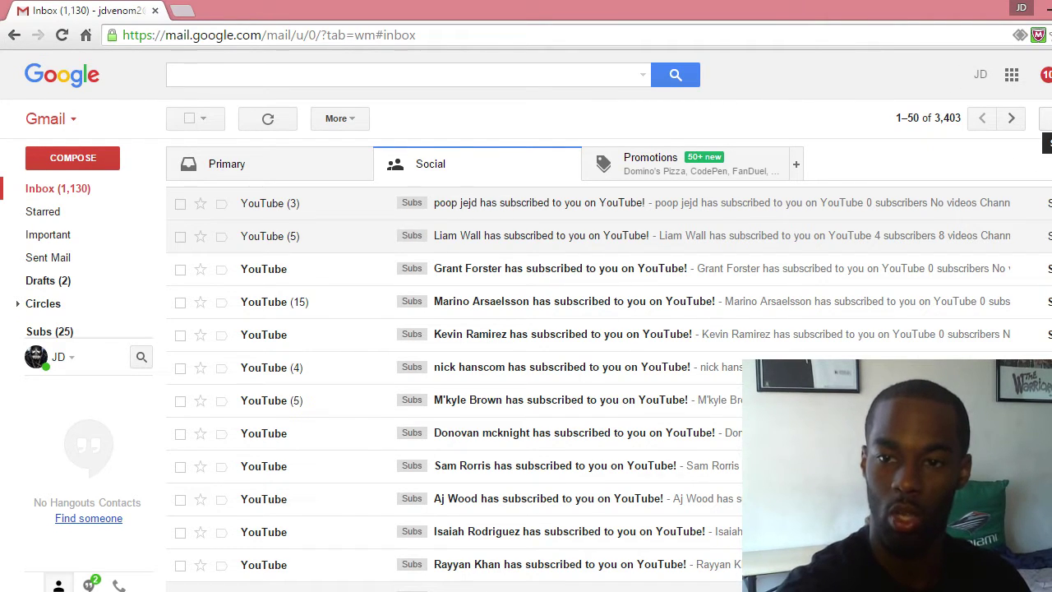
# Open Gmail Settings on the Labels tab and scroll to the user labels, where 'Subs' is listed
pyautogui.click(1046, 119)
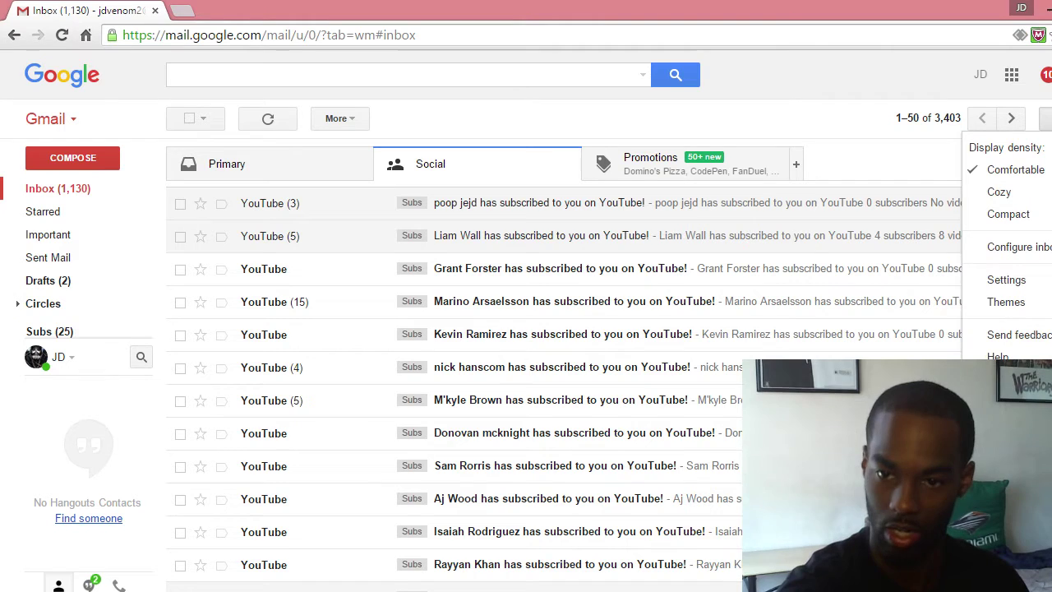
pyautogui.click(1007, 281)
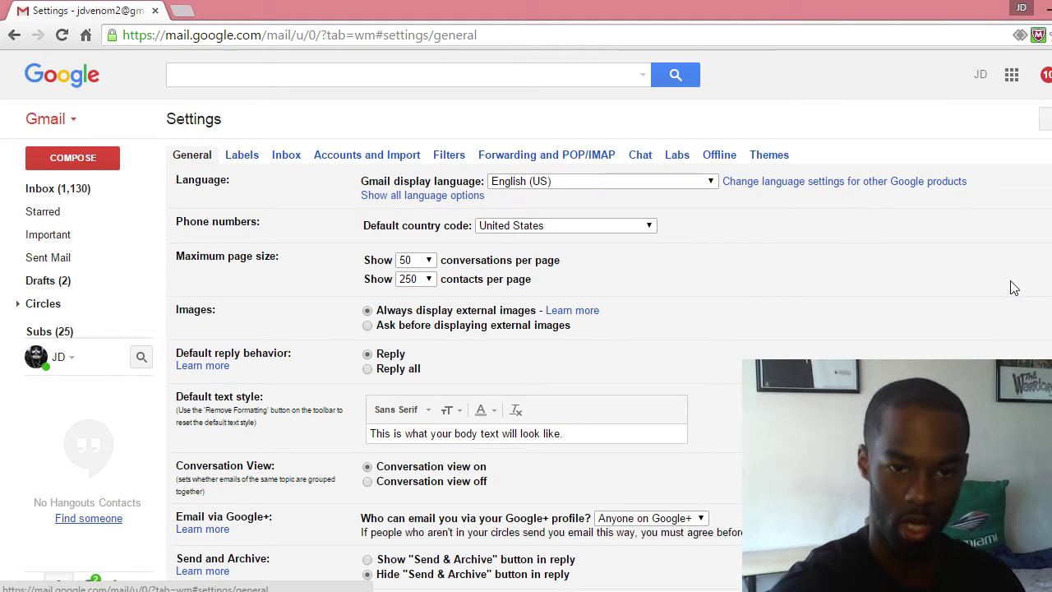
pyautogui.click(243, 155)
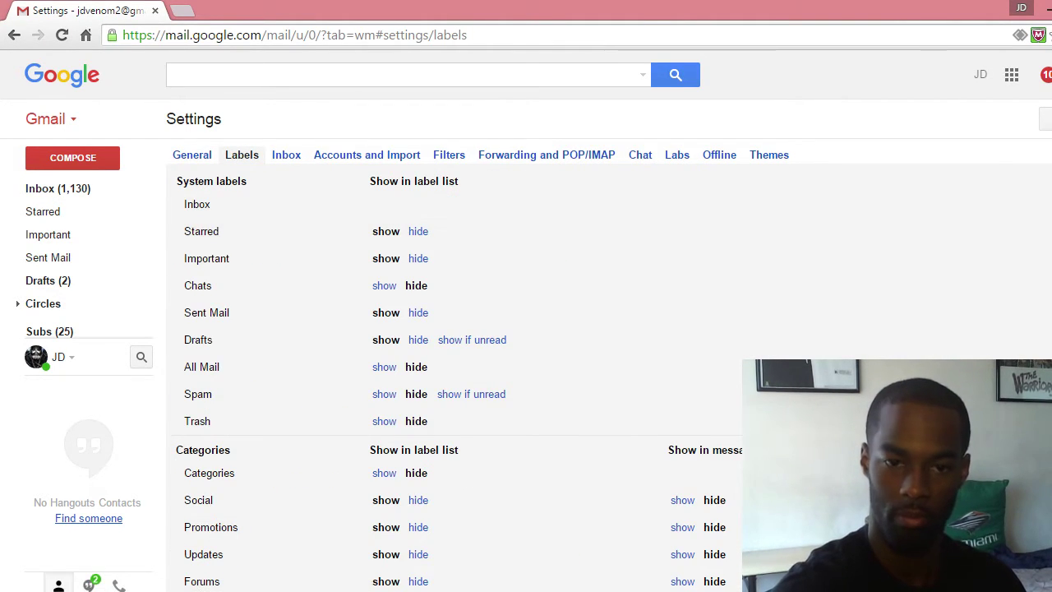
pyautogui.scroll(-5, 728, 221)
pyautogui.scroll(-1, 367, 412)
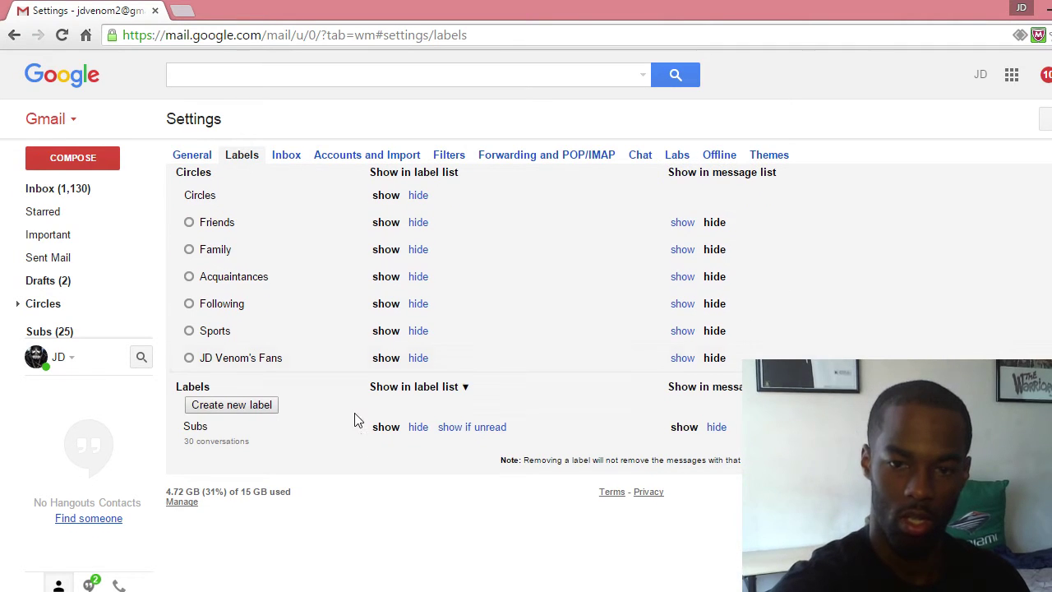
# Create a new Gmail label named 'Followers'
pyautogui.click(238, 408)
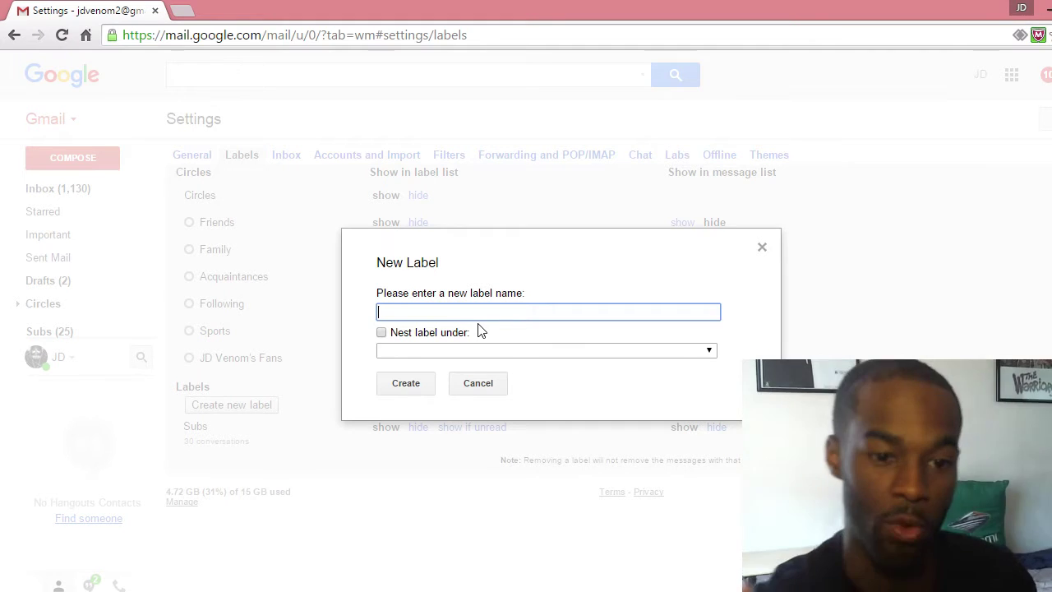
pyautogui.write('Fo')
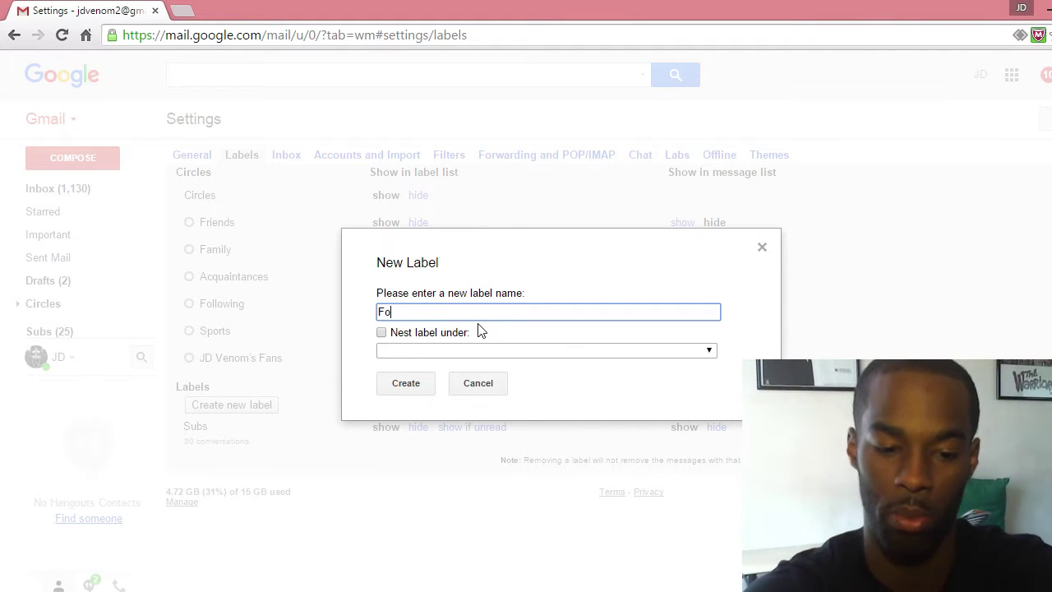
pyautogui.write('llowers')
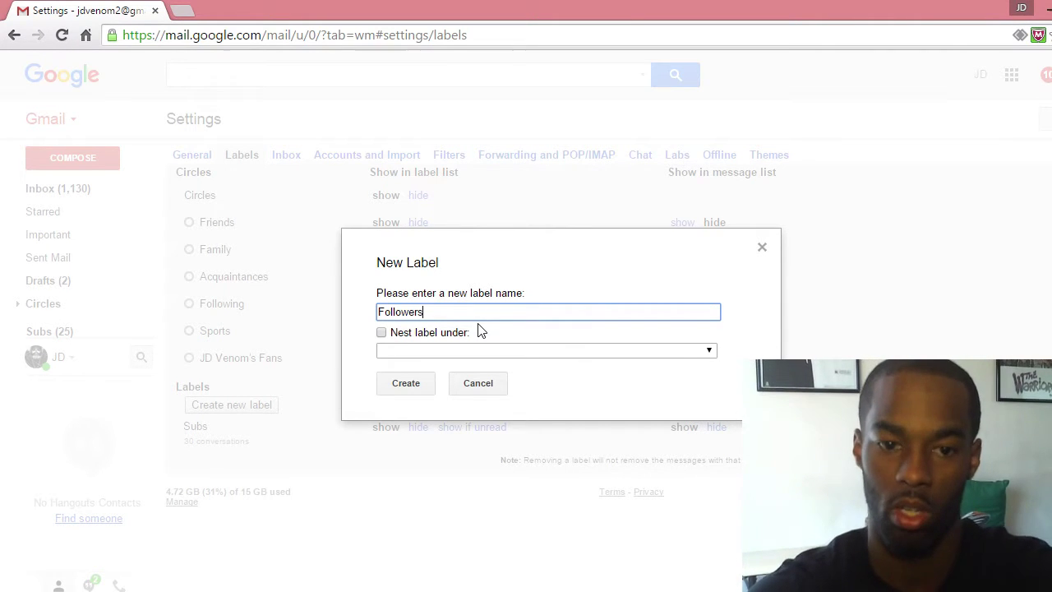
pyautogui.click(403, 392)
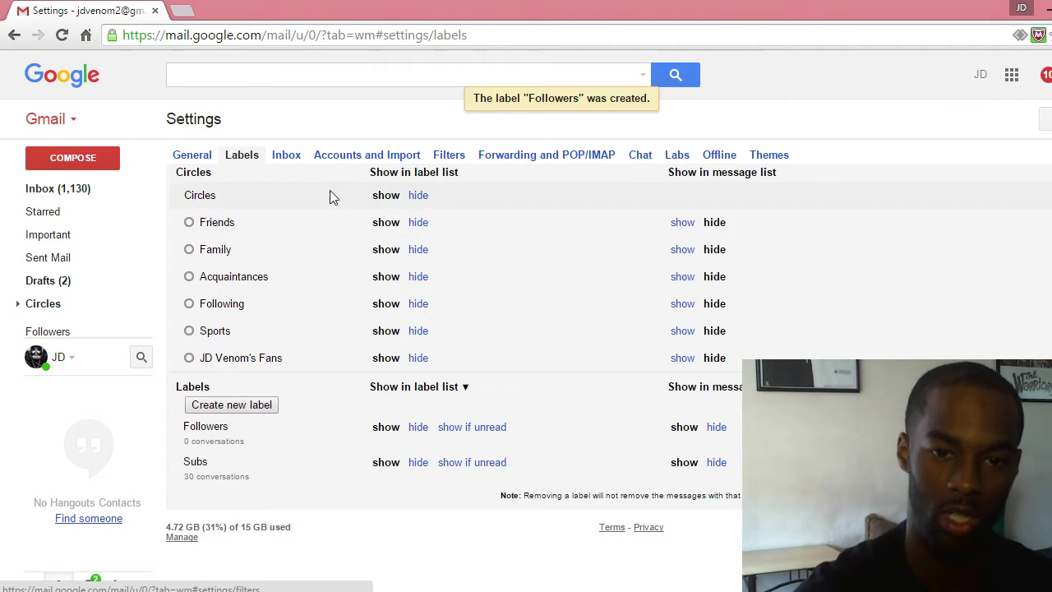
# Start a new filter with YouTube's no-reply address as sender and subject 'has subscribed to you'
pyautogui.click(444, 156)
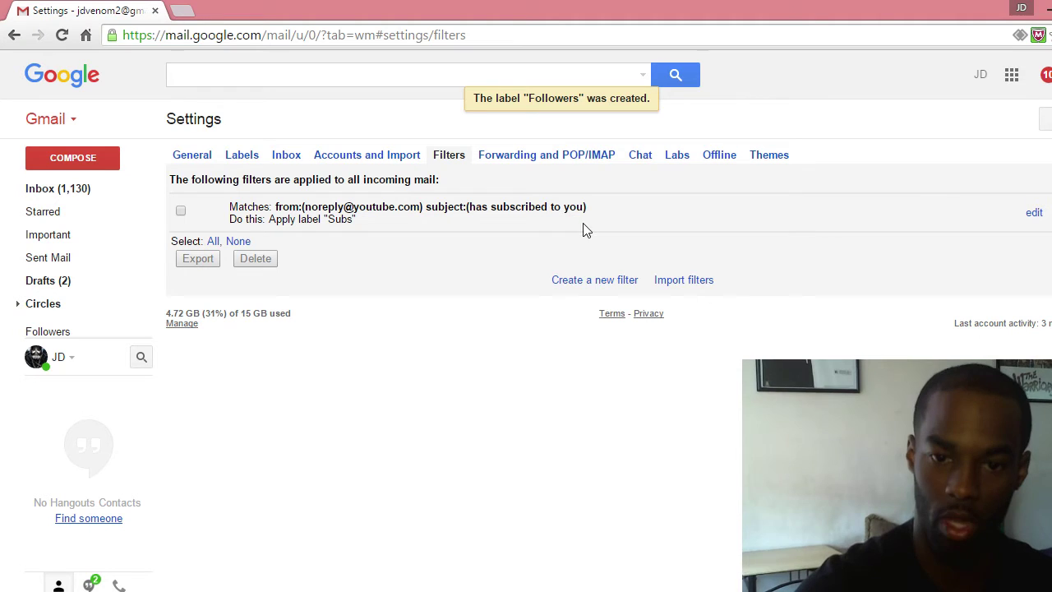
pyautogui.click(588, 282)
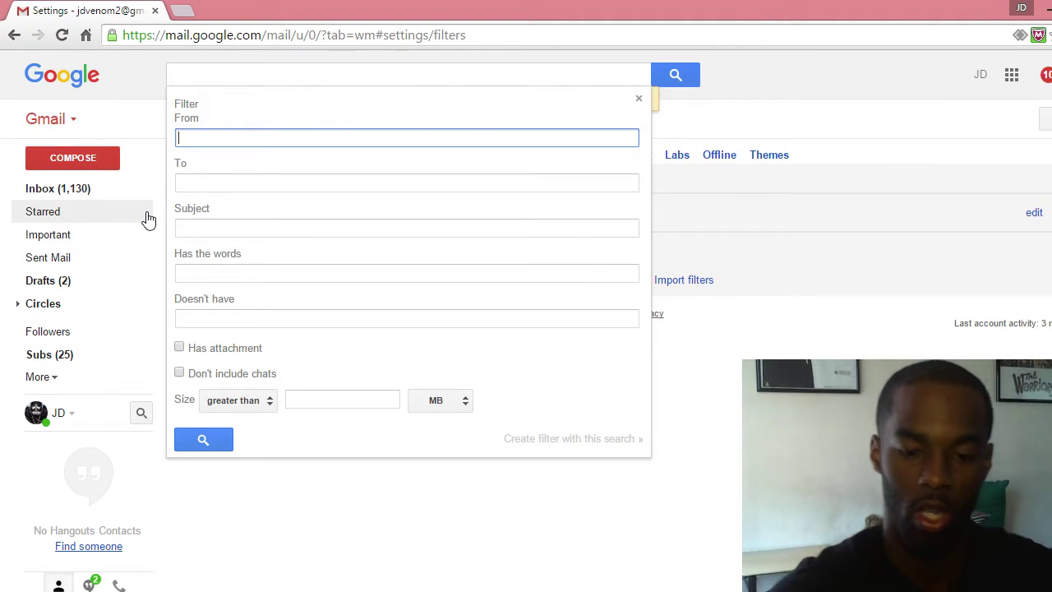
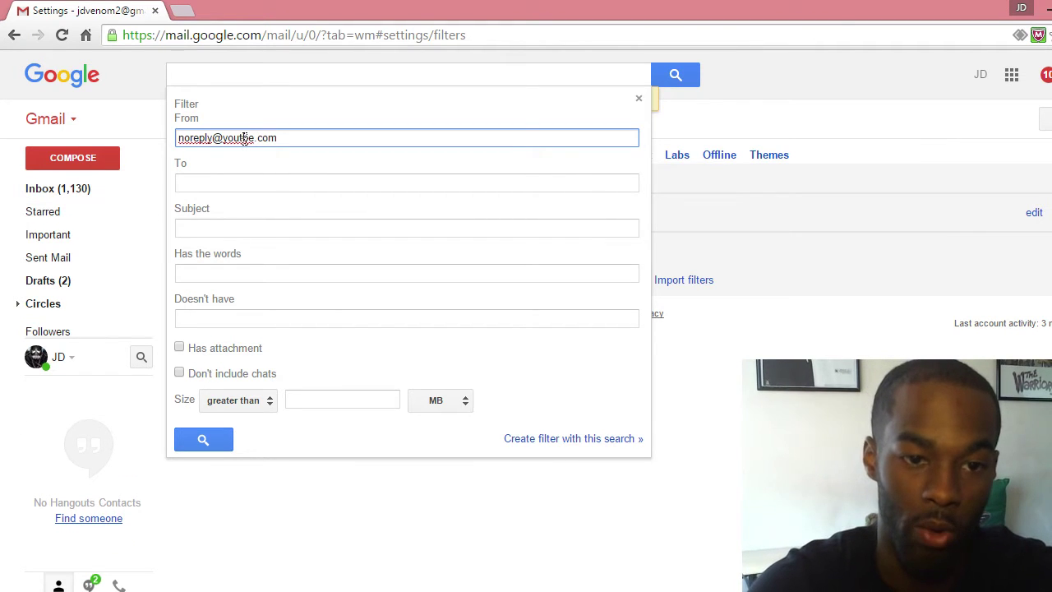
pyautogui.press('Left')
pyautogui.press('Left')
pyautogui.press('Left')
pyautogui.press('Left')
pyautogui.press('Left')
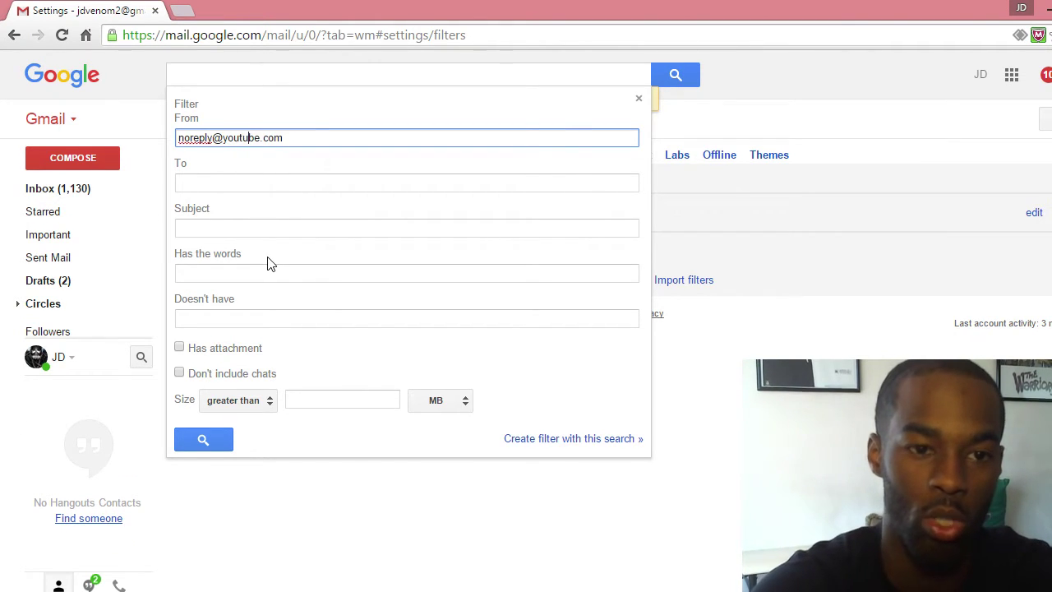
pyautogui.click(231, 184)
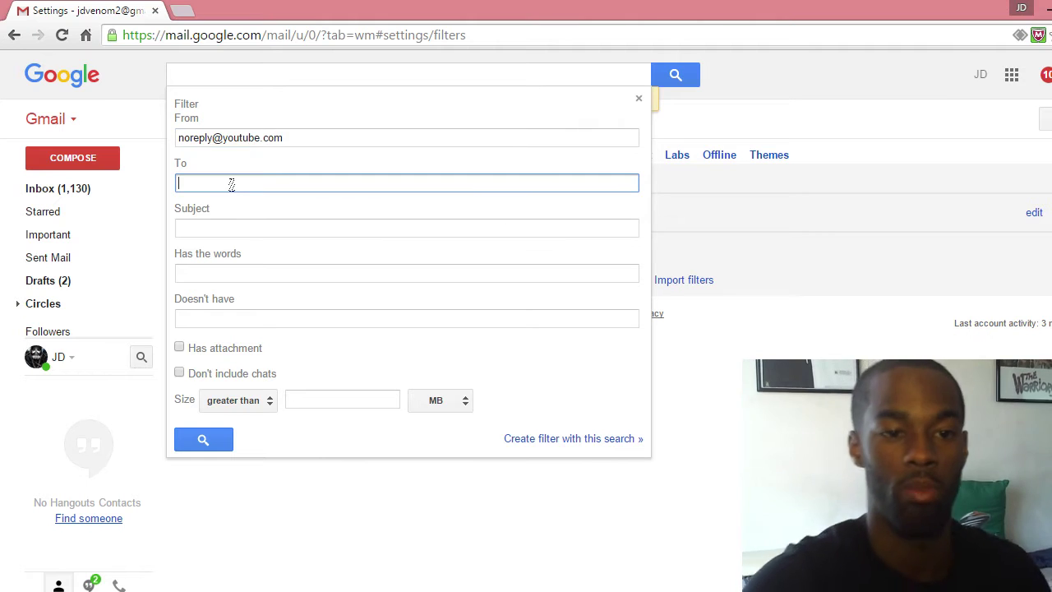
pyautogui.click(198, 228)
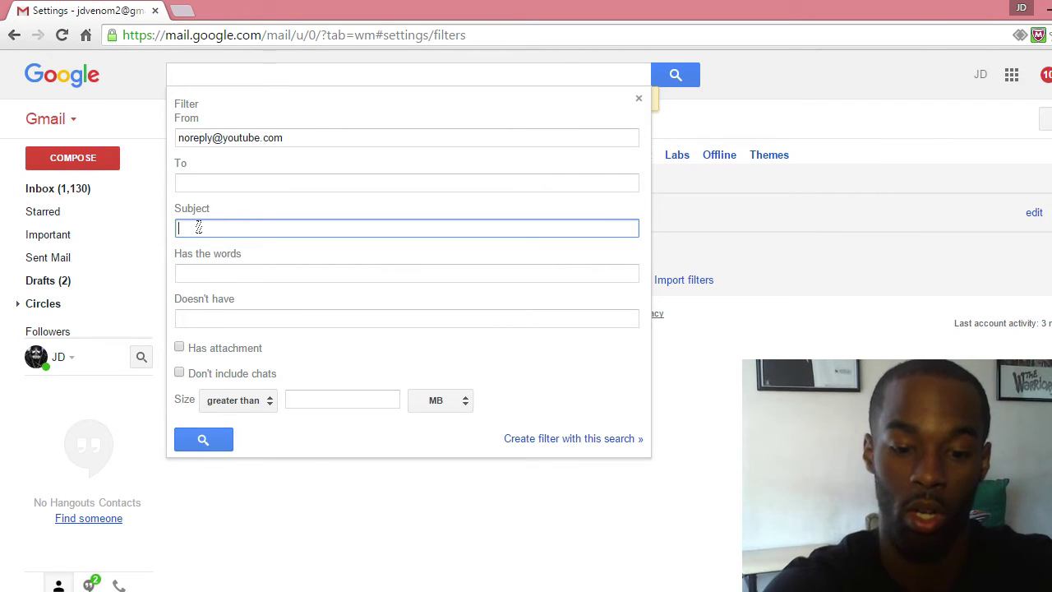
pyautogui.write('has subscribed ')
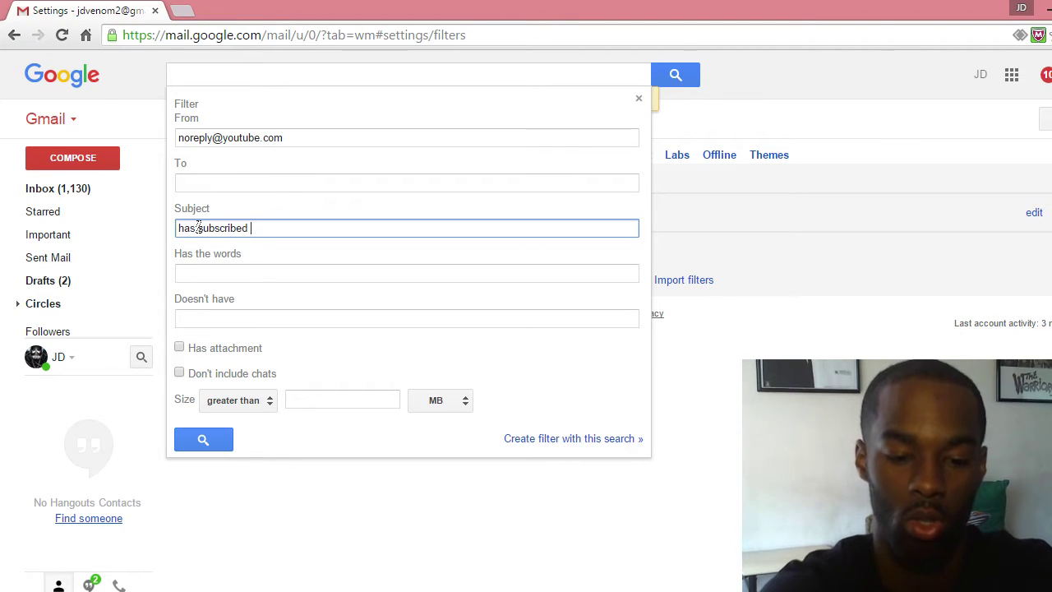
pyautogui.write('to you')
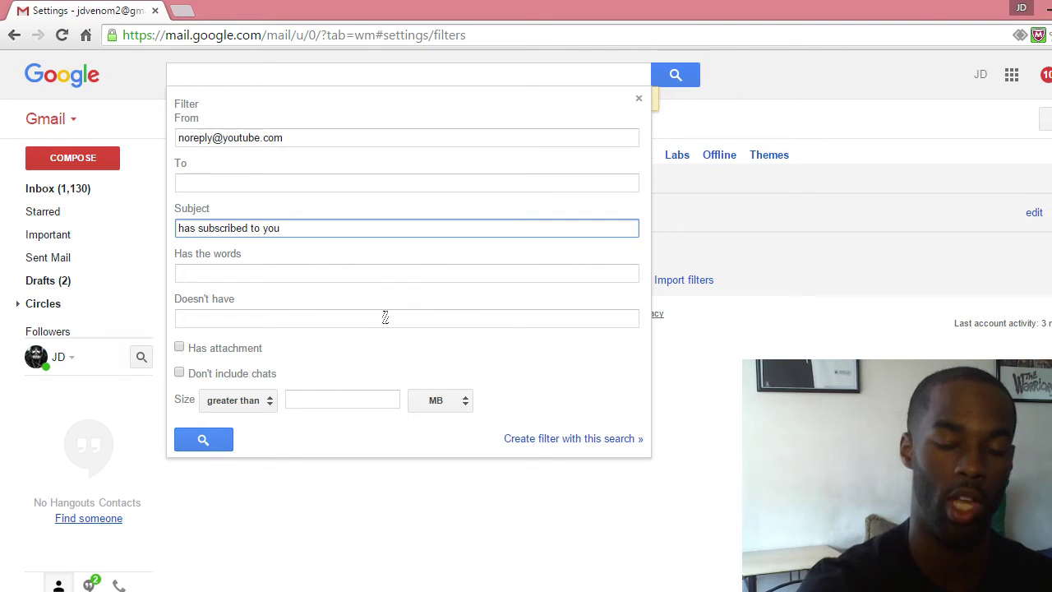
# Set the filter to apply the 'Followers' label to matching mail and save it
pyautogui.click(533, 442)
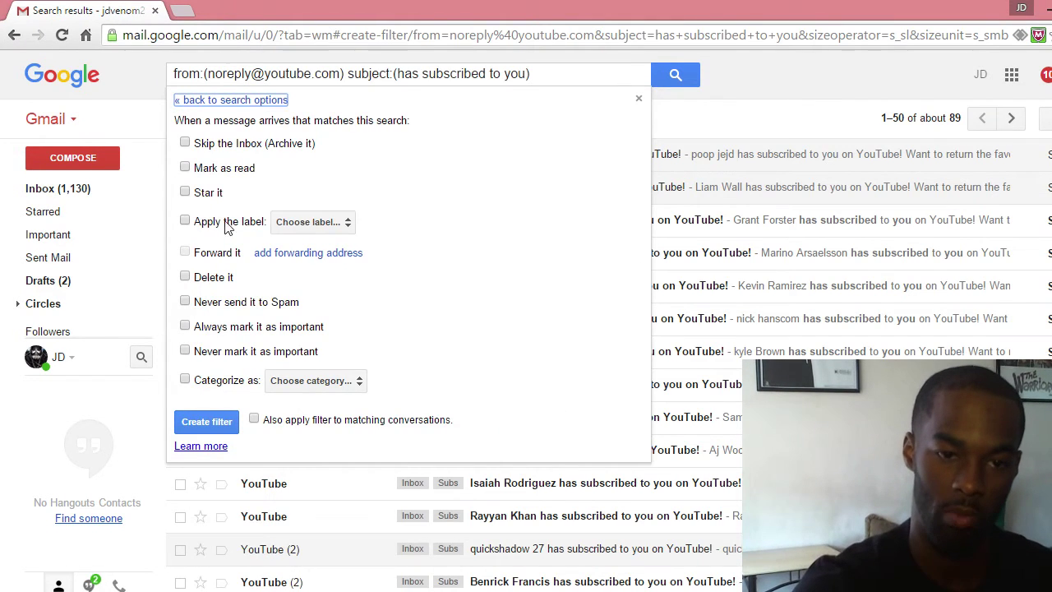
pyautogui.click(199, 222)
pyautogui.click(343, 222)
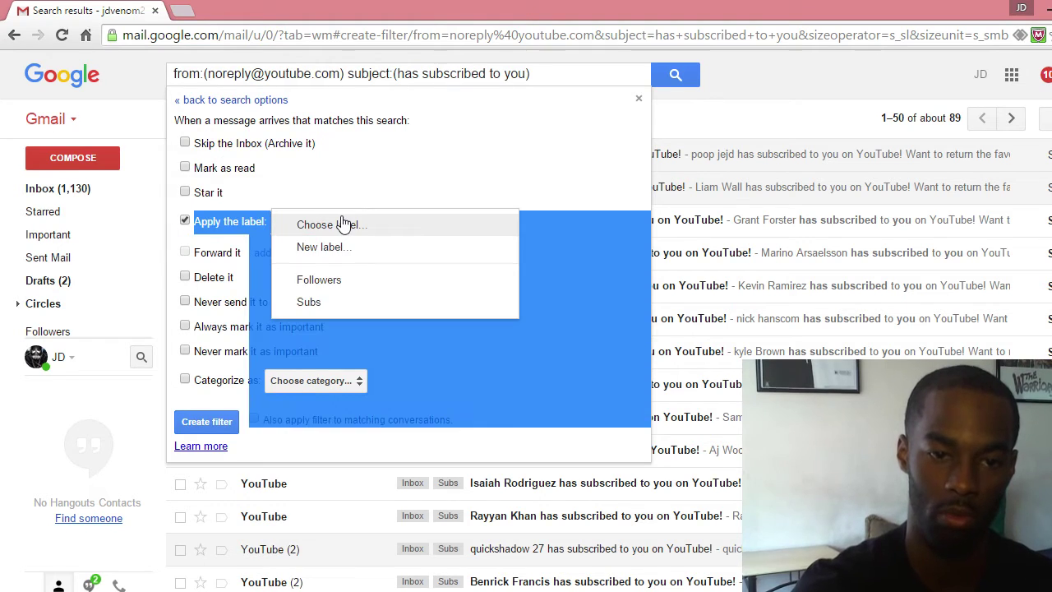
pyautogui.click(321, 287)
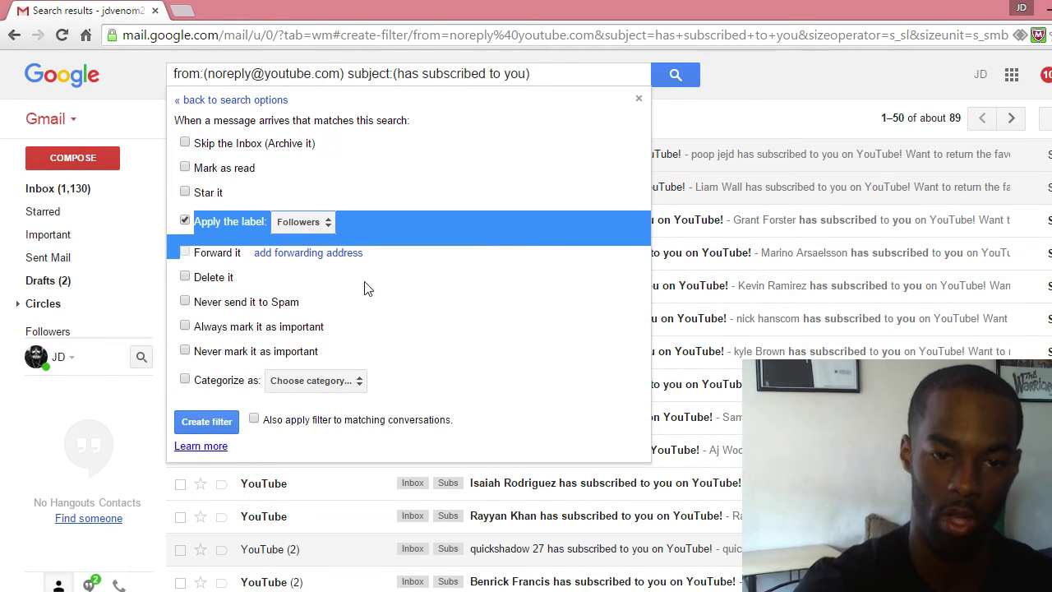
pyautogui.click(497, 314)
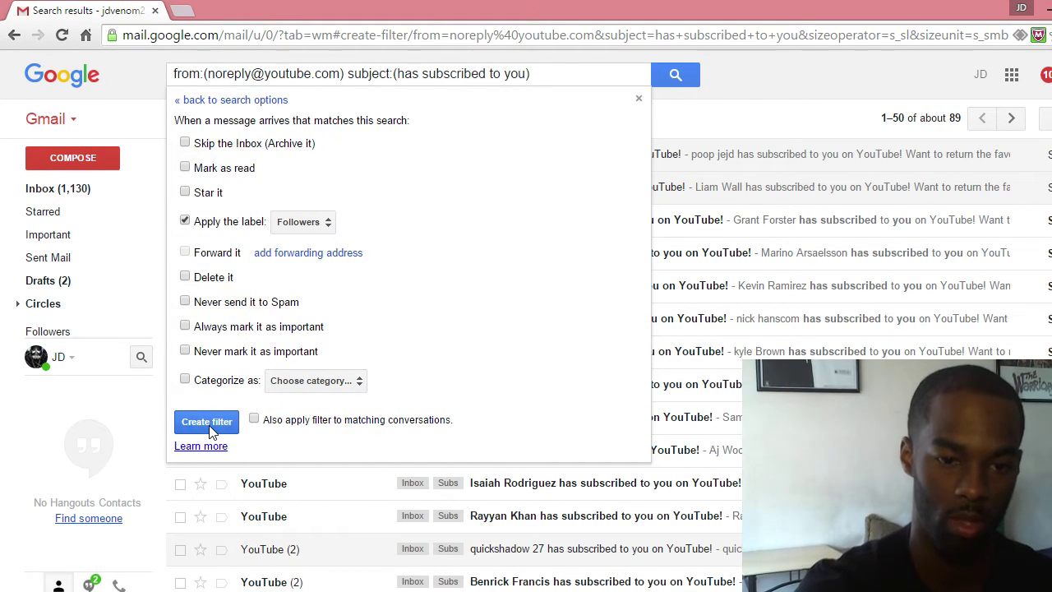
pyautogui.click(208, 422)
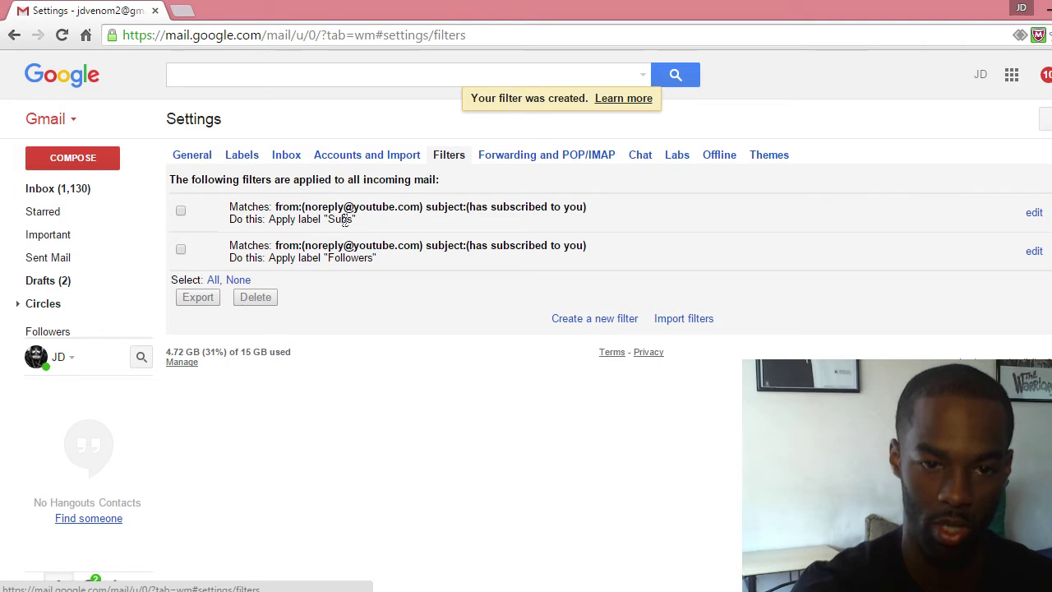
# Check the 'Subs' label, then open the empty 'Followers' label
pyautogui.click(37, 354)
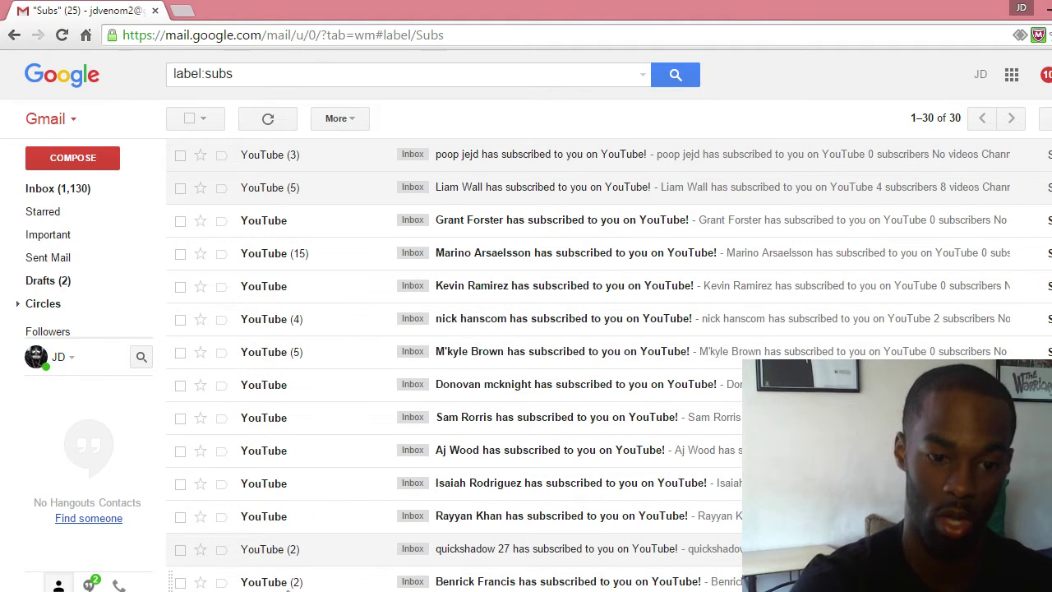
pyautogui.moveTo(269, 587)
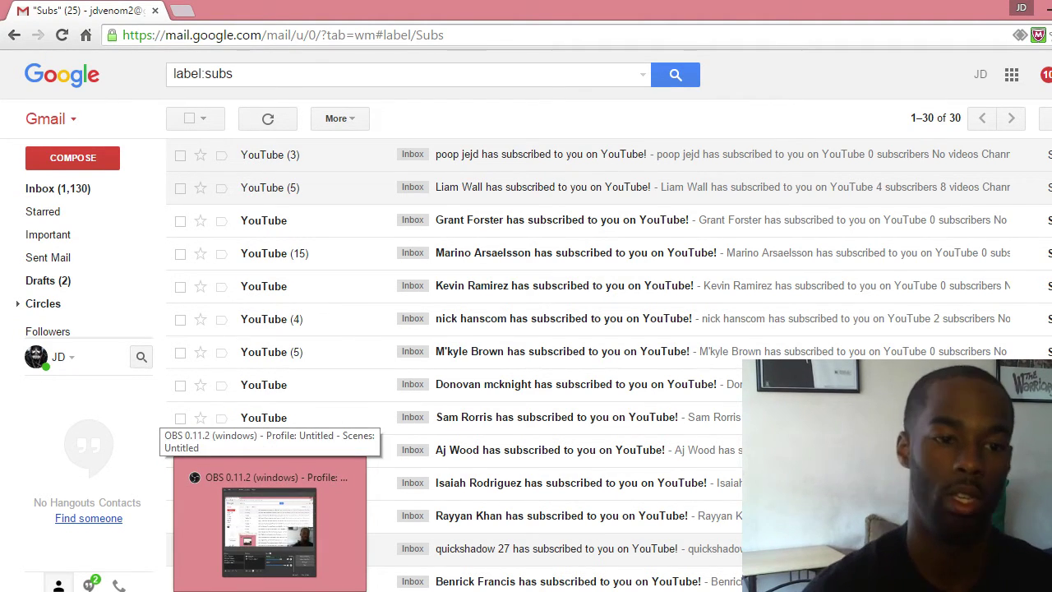
pyautogui.click(55, 336)
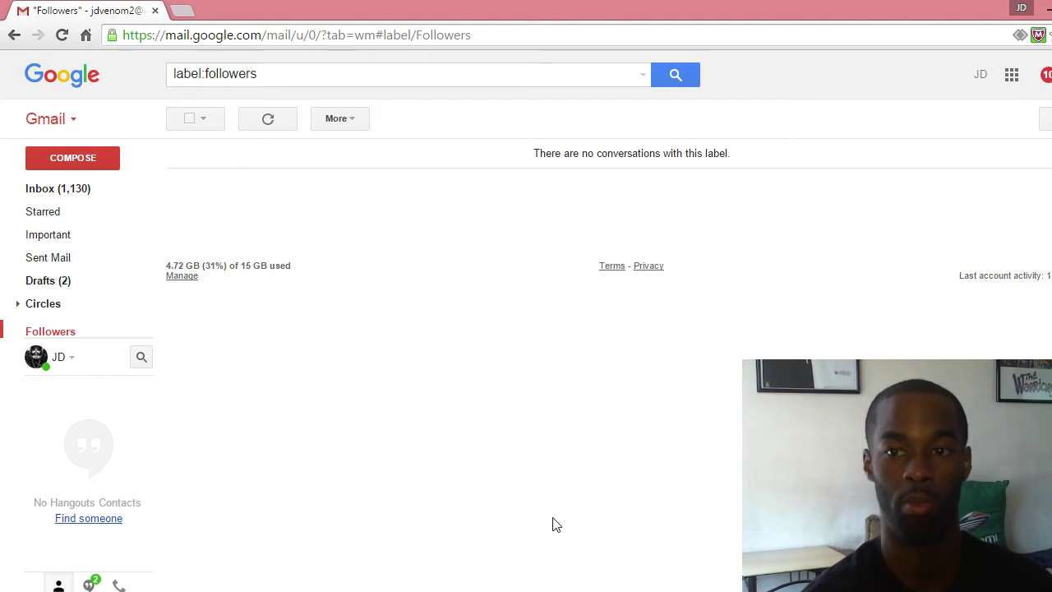
# Bring the OBS recording window back in front of Gmail
pyautogui.click(329, 591)
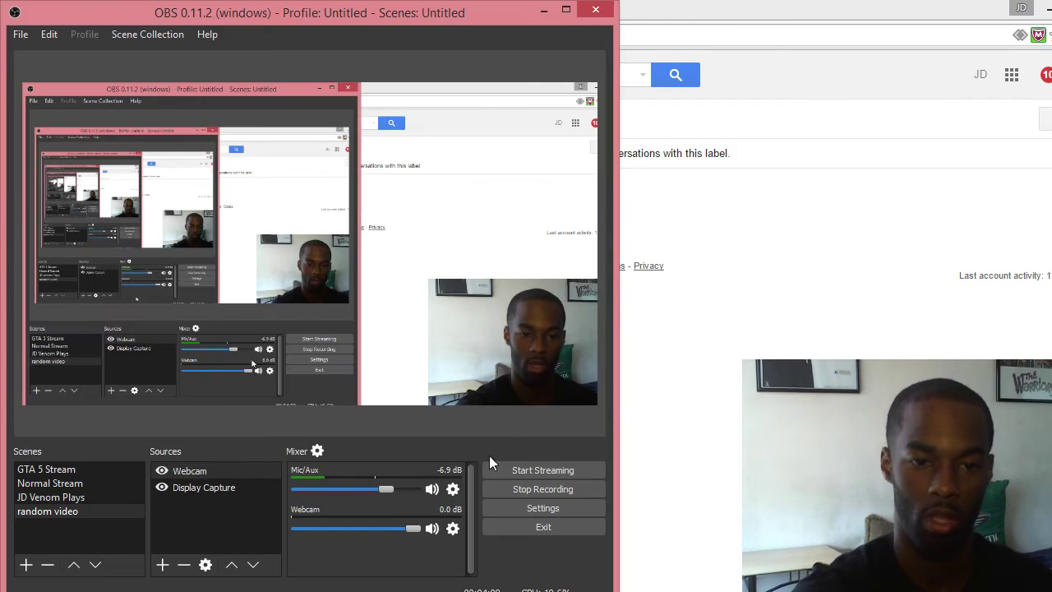